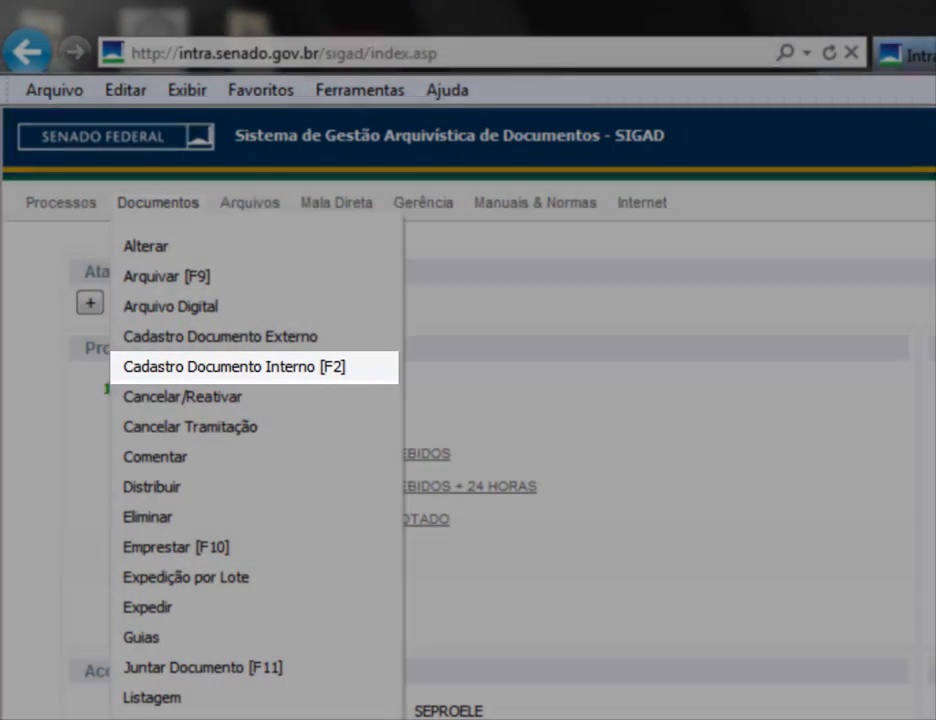
Step: Open the internal document registration form and set its Espécie/Formato to Comprovante
{"action": "key", "text": "F2"}
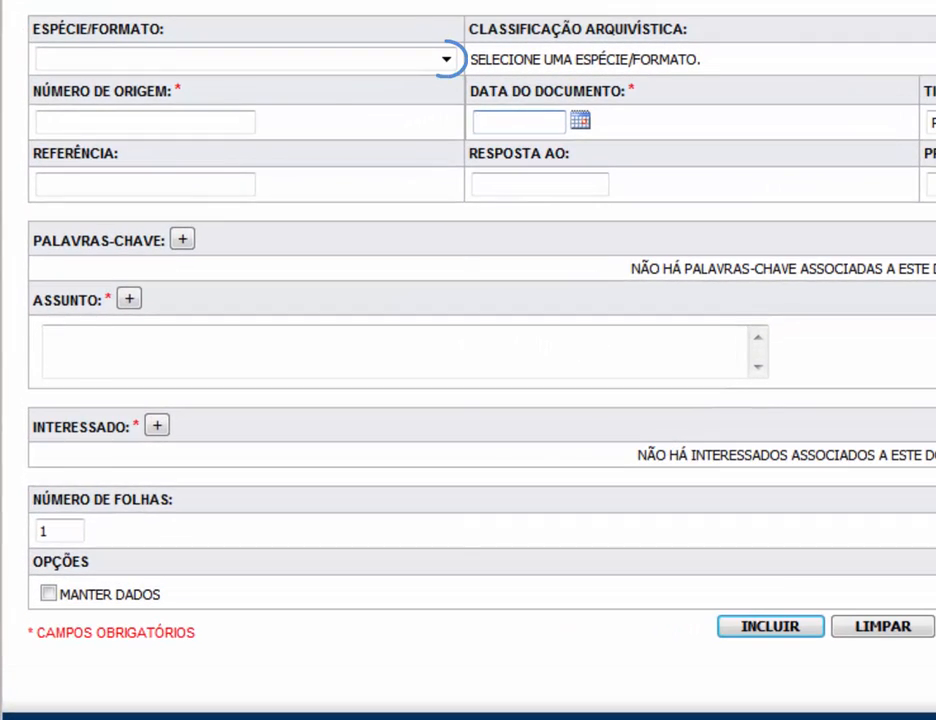
{"action": "left_click", "coordinate": [446, 59]}
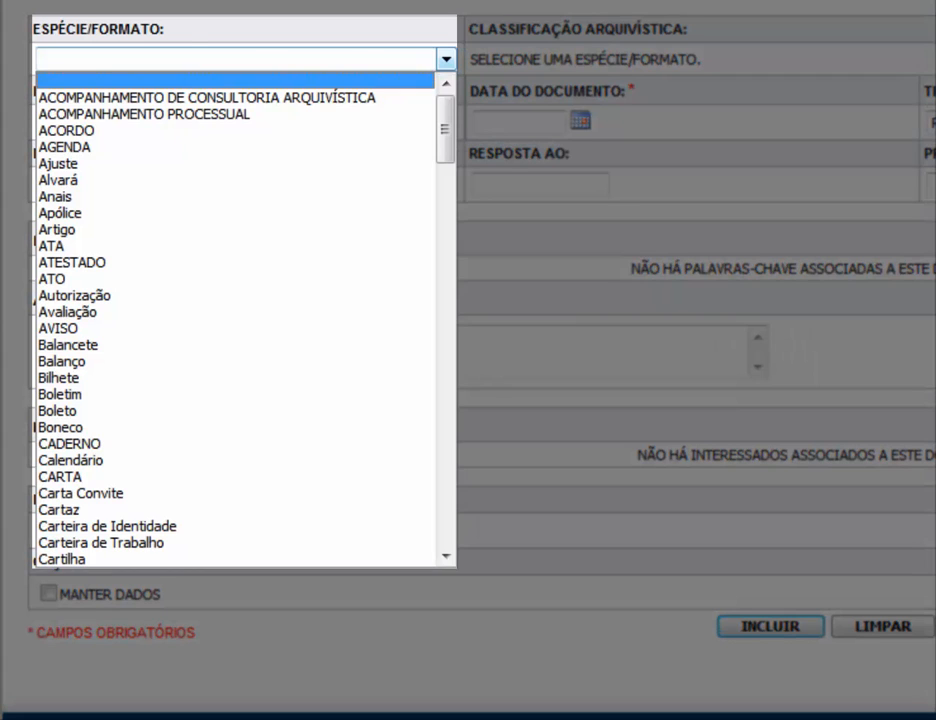
{"action": "key", "text": "Down"}
{"action": "key", "text": "Down"}
{"action": "key", "text": "Down"}
{"action": "key", "text": "Down"}
{"action": "key", "text": "Down"}
{"action": "key", "text": "Down"}
{"action": "key", "text": "Down"}
{"action": "key", "text": "Down"}
{"action": "key", "text": "Down"}
{"action": "key", "text": "Down"}
{"action": "key", "text": "Down"}
{"action": "key", "text": "Down"}
{"action": "key", "text": "Down"}
{"action": "key", "text": "Down"}
{"action": "key", "text": "Down"}
{"action": "key", "text": "Down"}
{"action": "key", "text": "Down"}
{"action": "key", "text": "Down"}
{"action": "key", "text": "Down"}
{"action": "key", "text": "Down"}
{"action": "key", "text": "Down"}
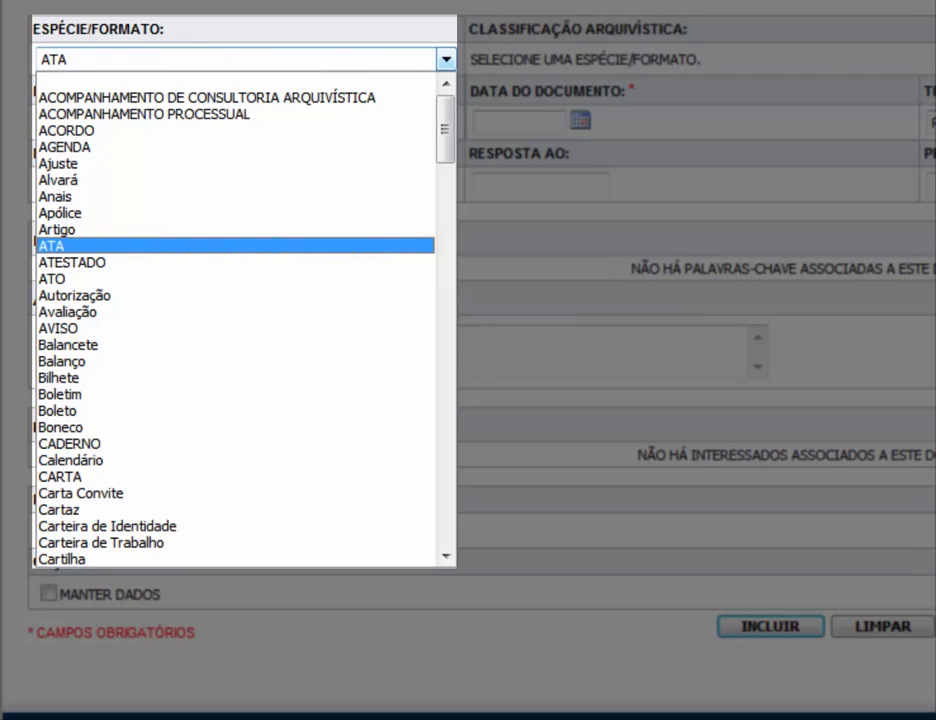
{"action": "key", "text": "Down"}
{"action": "key", "text": "Down"}
{"action": "key", "text": "Down"}
{"action": "key", "text": "Down"}
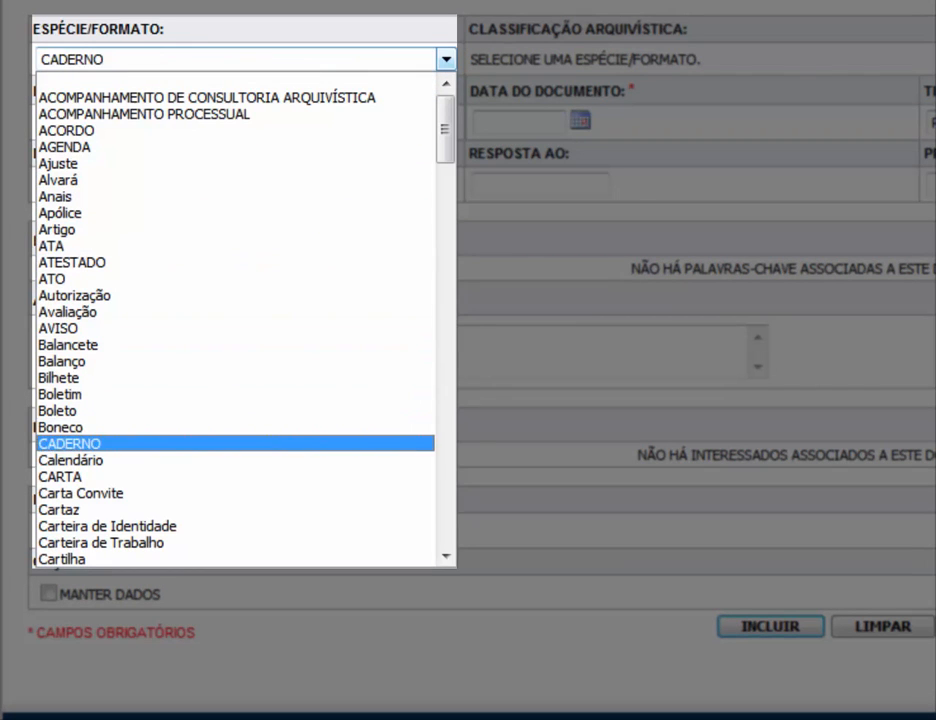
{"action": "key", "text": "Down"}
{"action": "key", "text": "Down"}
{"action": "key", "text": "Down"}
{"action": "key", "text": "Down"}
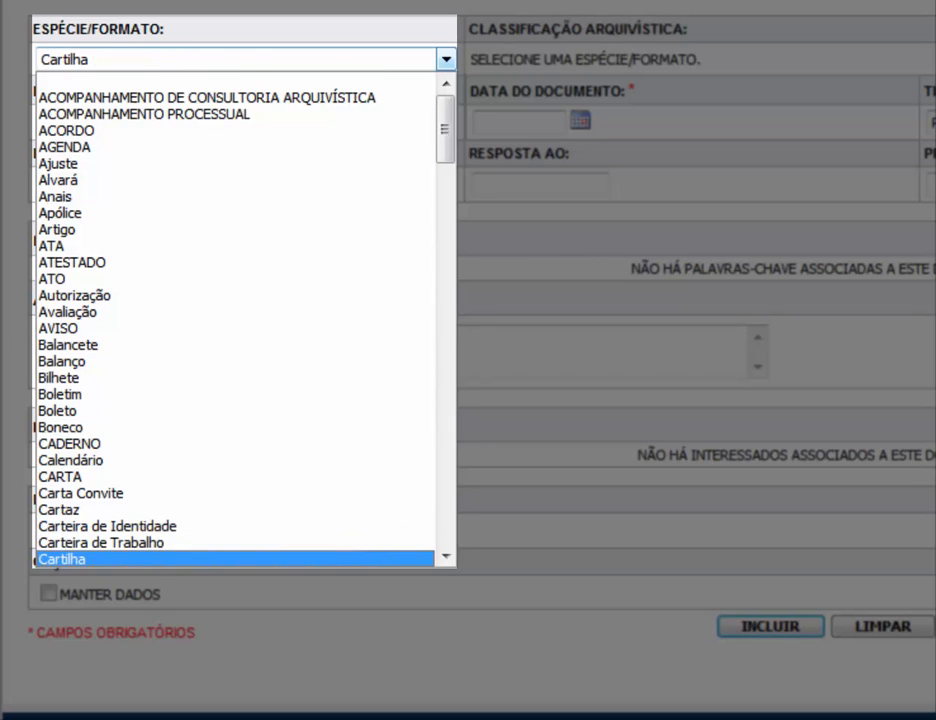
{"action": "key", "text": "Down"}
{"action": "key", "text": "Down"}
{"action": "key", "text": "Down"}
{"action": "key", "text": "Down"}
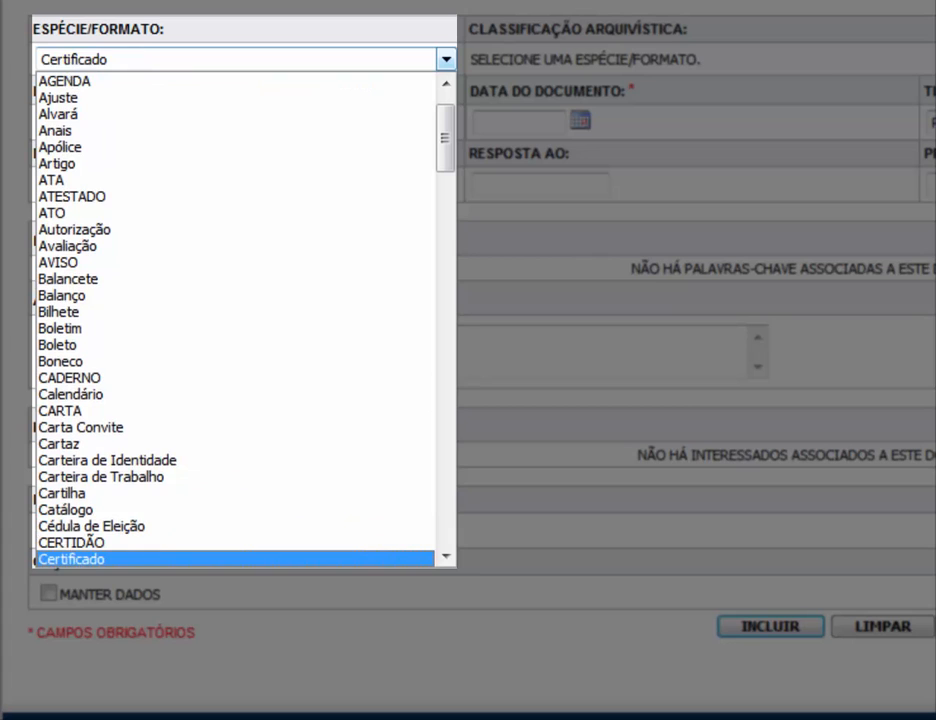
{"action": "key", "text": "Down"}
{"action": "key", "text": "Down"}
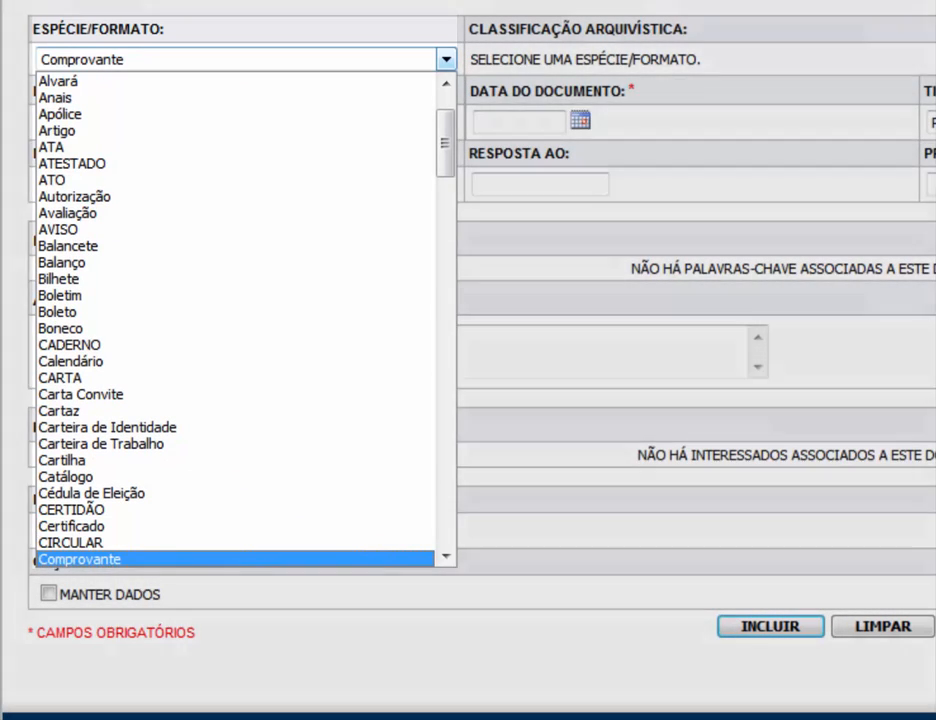
{"action": "key", "text": "Return"}
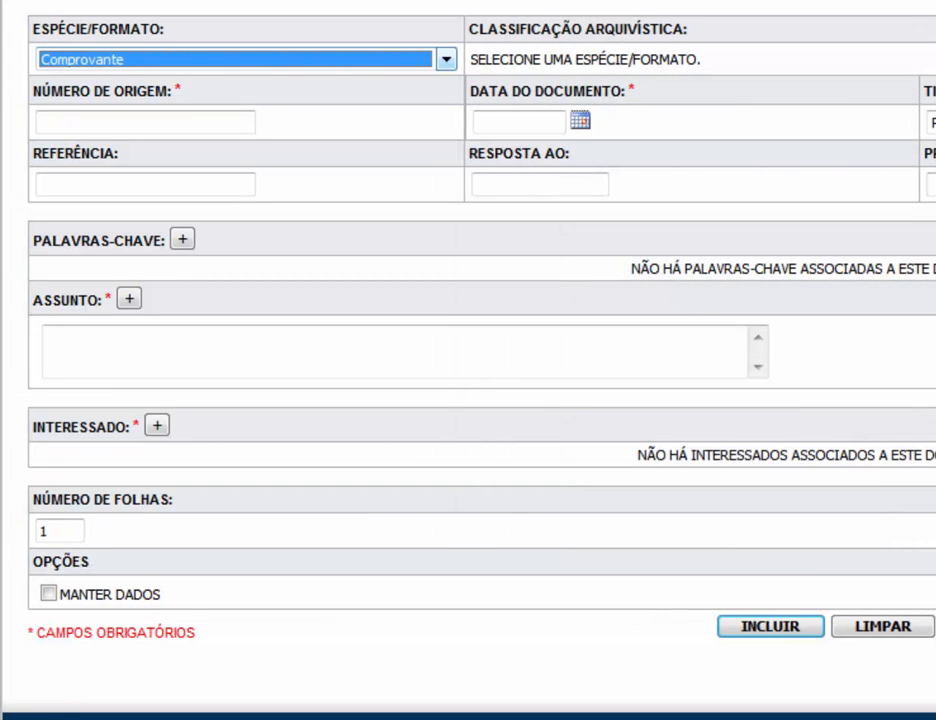
{"action": "key", "text": "Tab"}
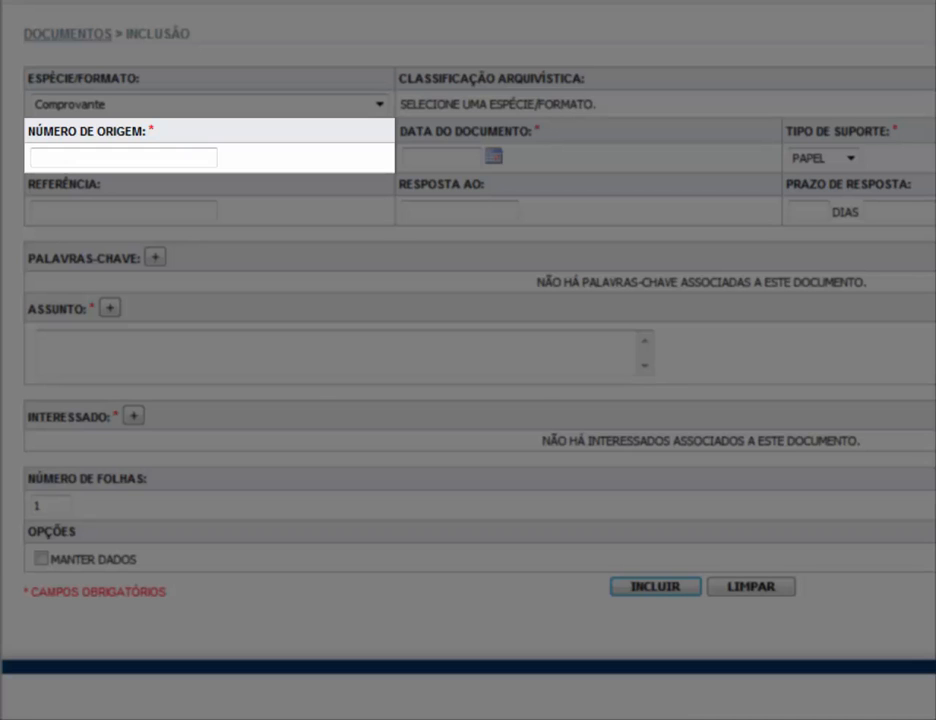
Step: Enter S/N as the document's Número de Origem and set its Data do Documento to 21/01/2015
{"action": "left_click", "coordinate": [40, 158]}
{"action": "type", "text": "S/N"}
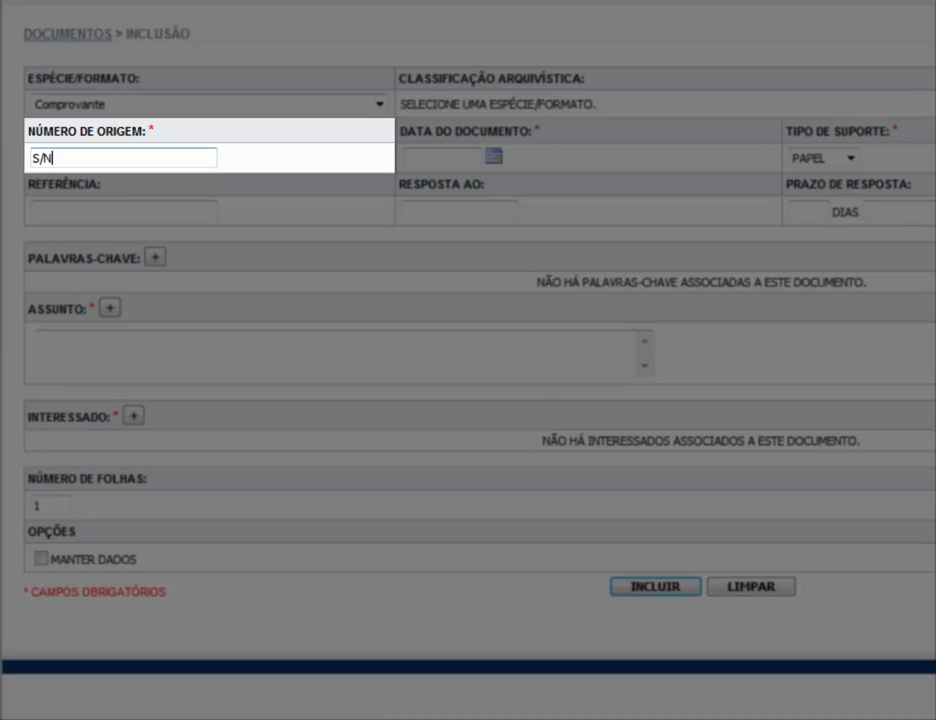
{"action": "key", "text": "Tab"}
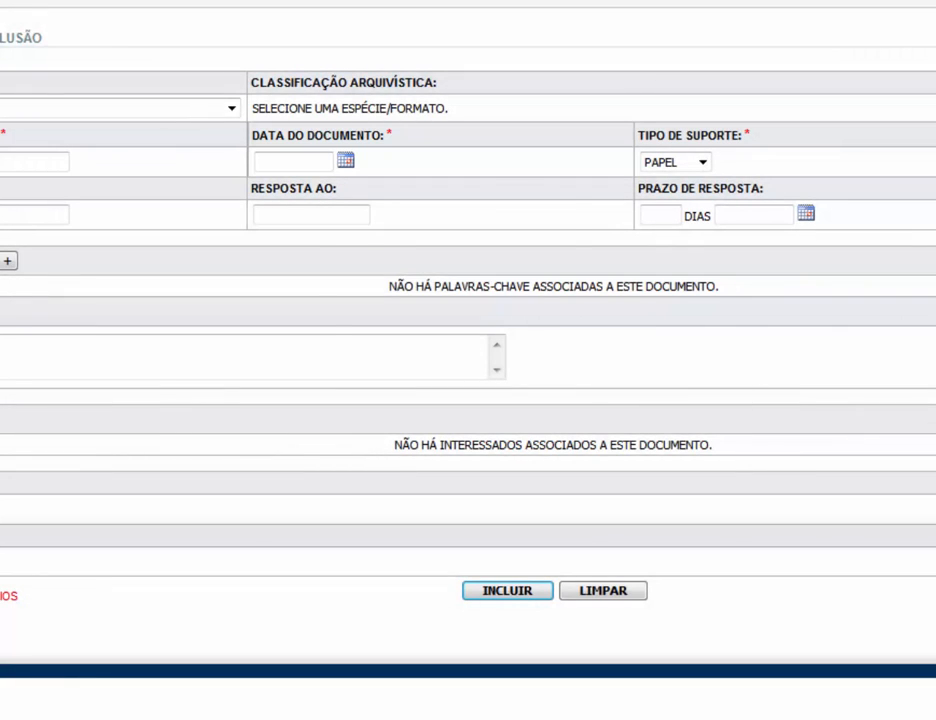
{"action": "left_click", "coordinate": [345, 160]}
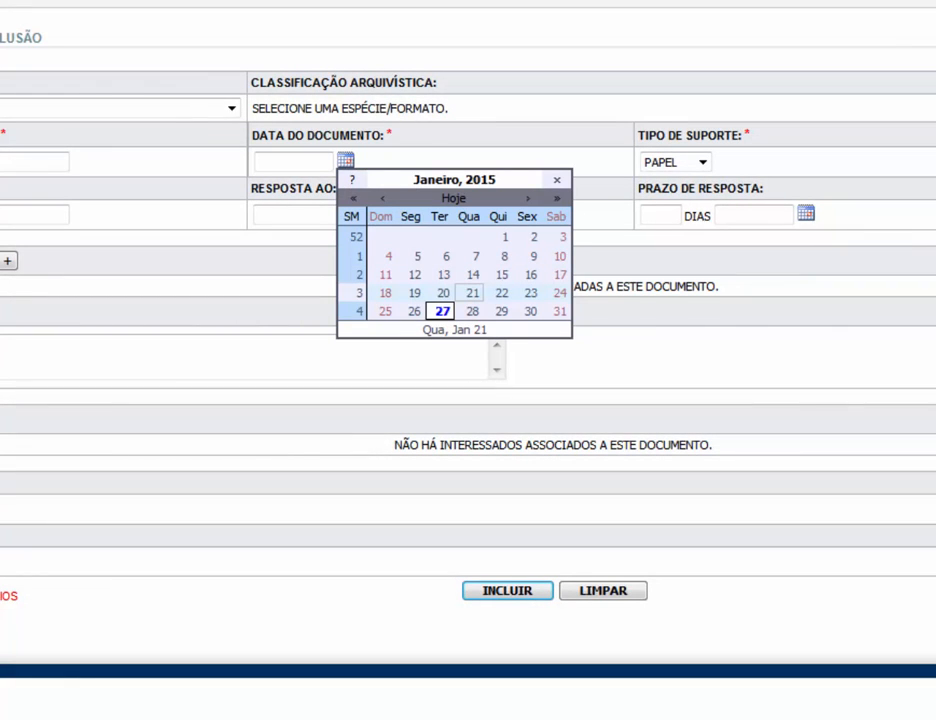
{"action": "left_click", "coordinate": [472, 292]}
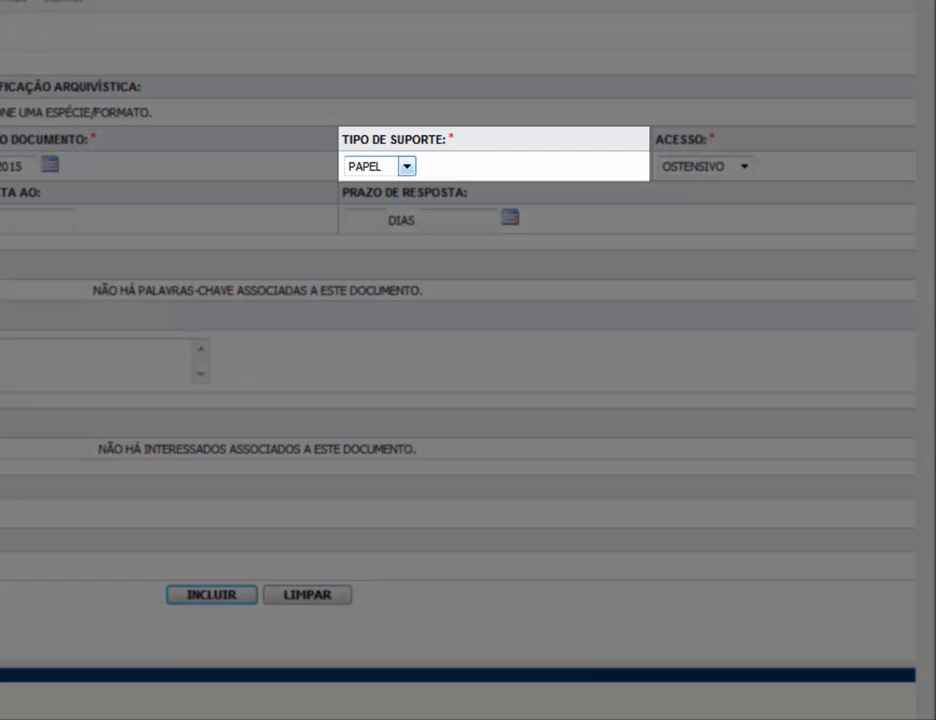
Step: Switch the document's Tipo de Suporte to DIGITAL and back to PAPEL
{"action": "left_click", "coordinate": [407, 167]}
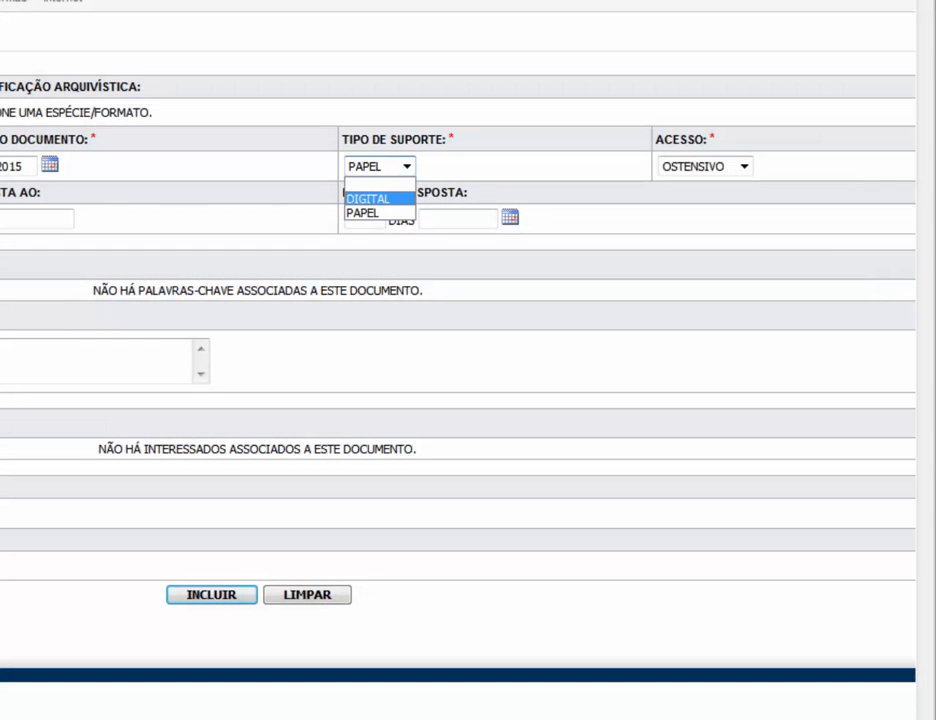
{"action": "left_click", "coordinate": [375, 199]}
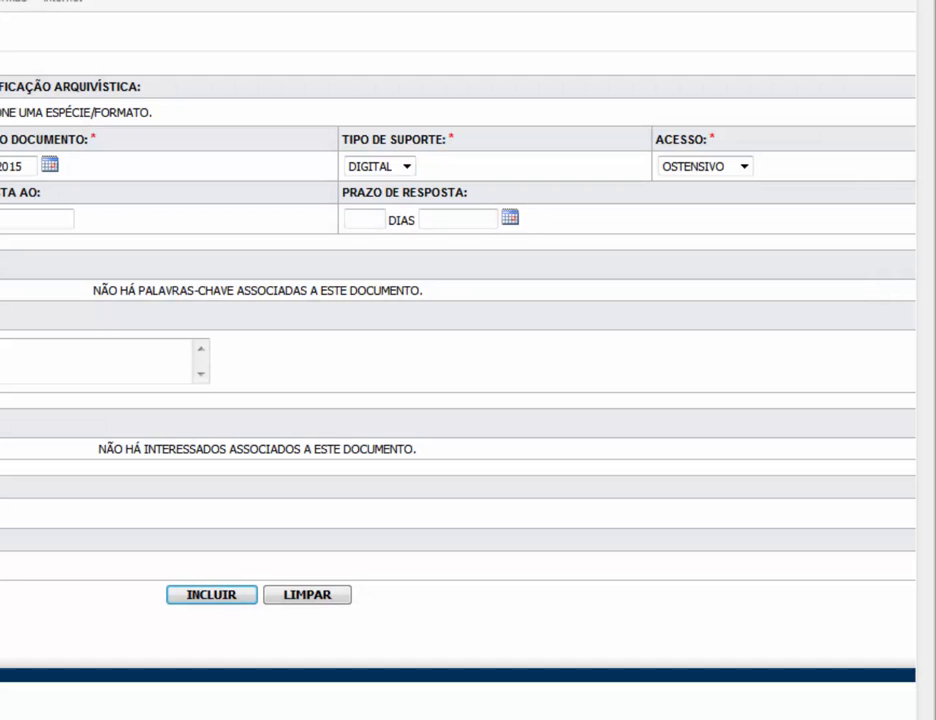
{"action": "left_click", "coordinate": [407, 167]}
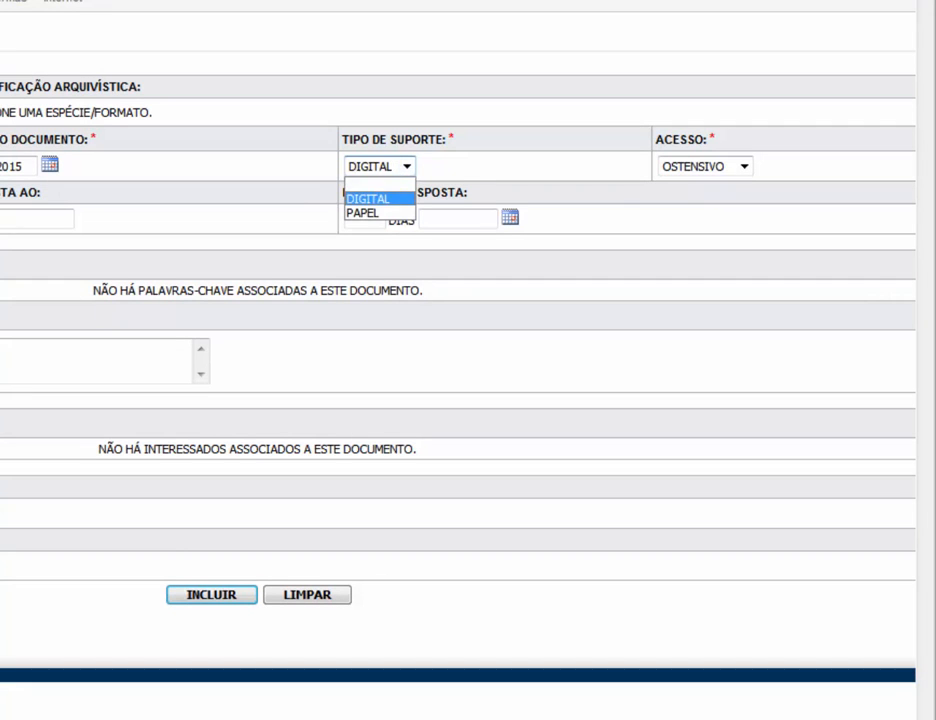
{"action": "left_click", "coordinate": [372, 210]}
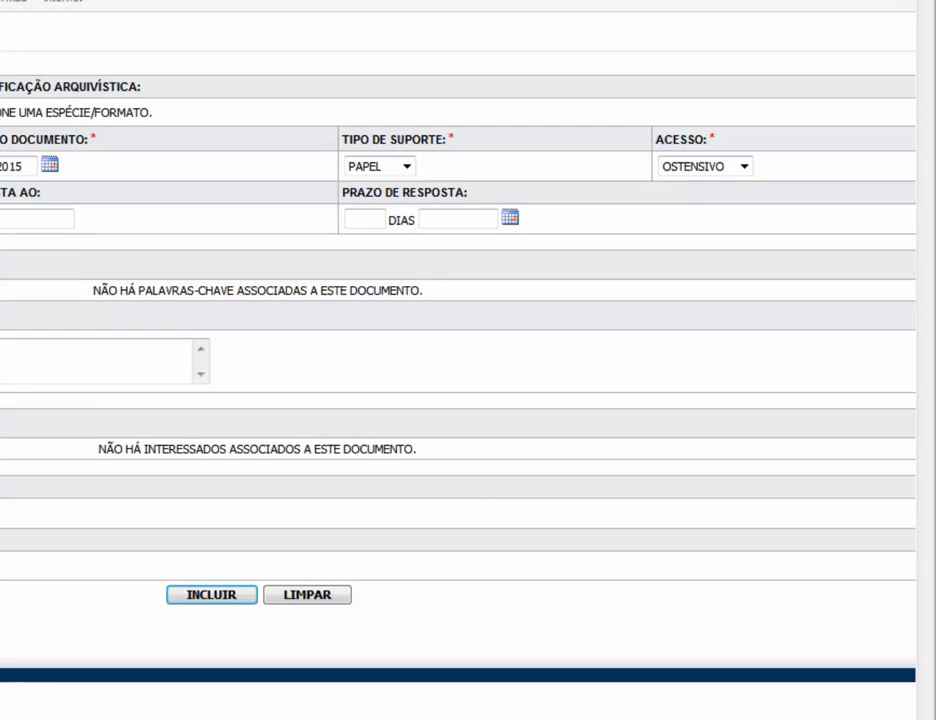
Step: Switch the document's Acesso level to PESSOAL and back to OSTENSIVO
{"action": "left_click", "coordinate": [744, 167]}
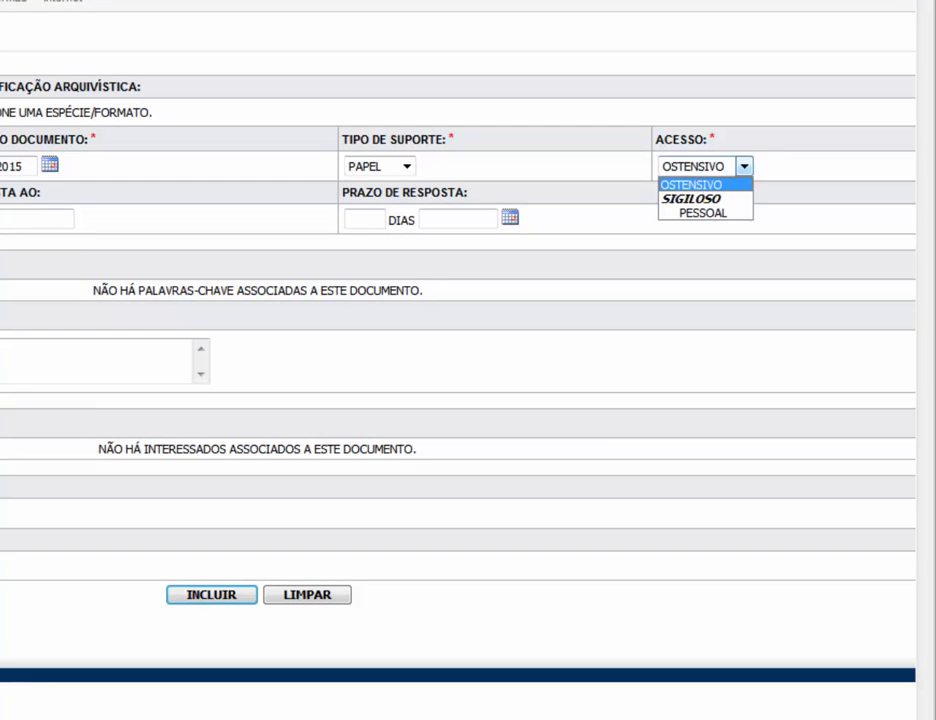
{"action": "key", "text": "Down"}
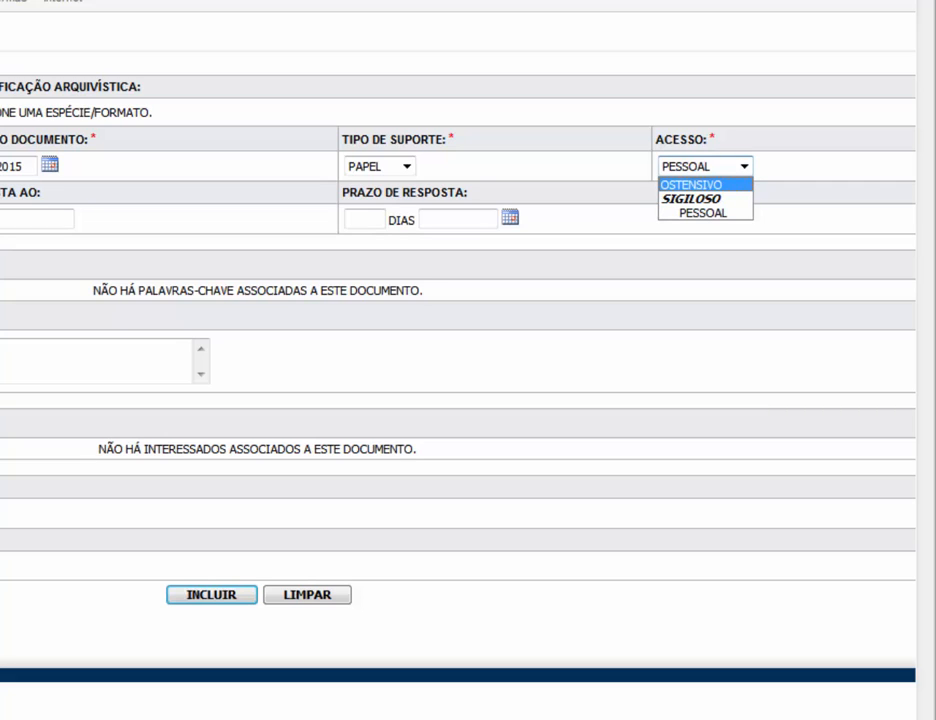
{"action": "left_click", "coordinate": [692, 185]}
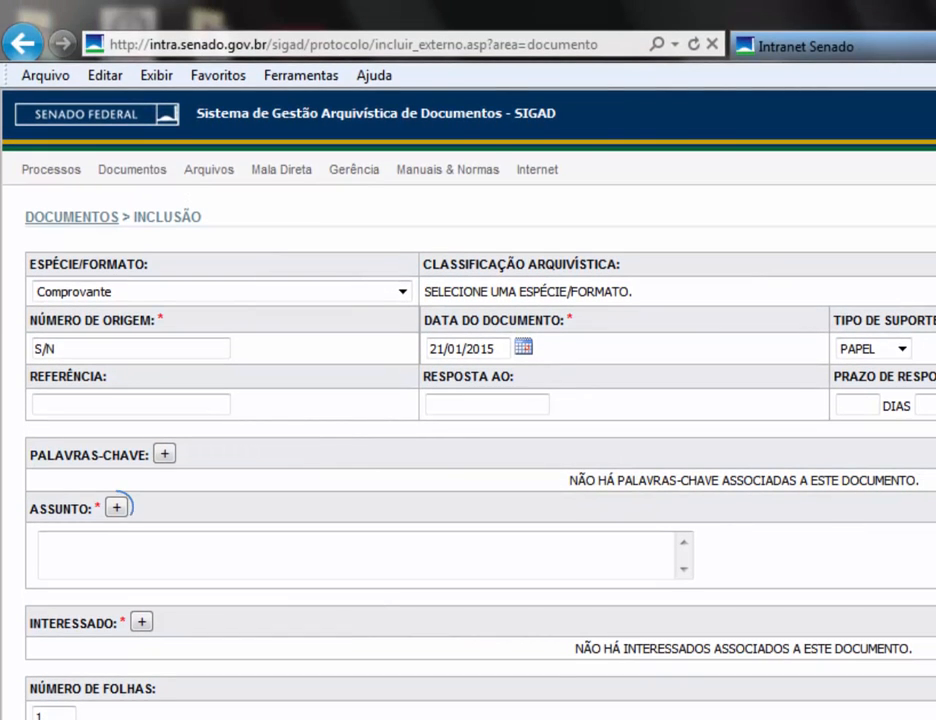
Step: Add the subject RECURSO A REQUERIMENTO INFORMAÇÃO NEGADO from the category ACESSO À INFORMAÇÃO to the document
{"action": "left_click", "coordinate": [116, 507]}
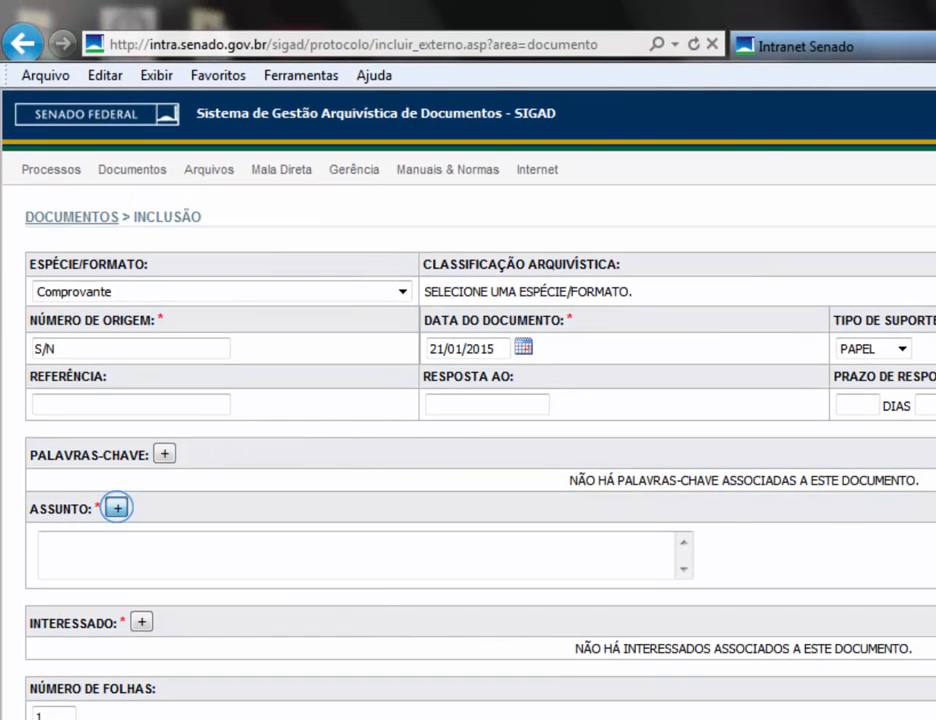
{"action": "left_click", "coordinate": [303, 223]}
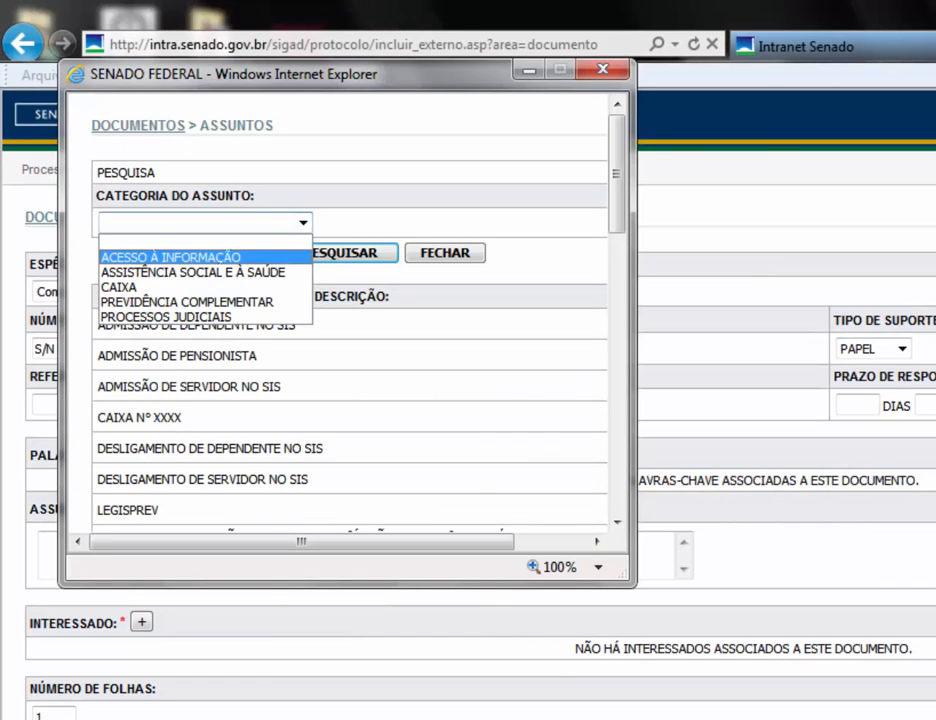
{"action": "left_click", "coordinate": [171, 257]}
{"action": "left_click", "coordinate": [340, 253]}
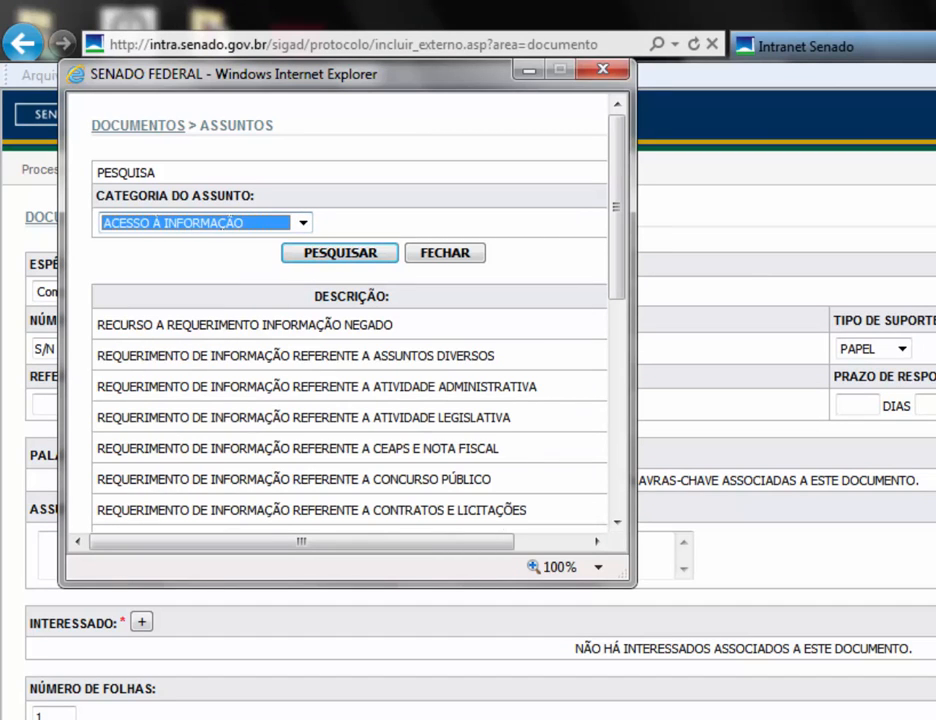
{"action": "left_click_drag", "start_coordinate": [302, 541], "coordinate": [374, 541]}
{"action": "left_click", "coordinate": [553, 324]}
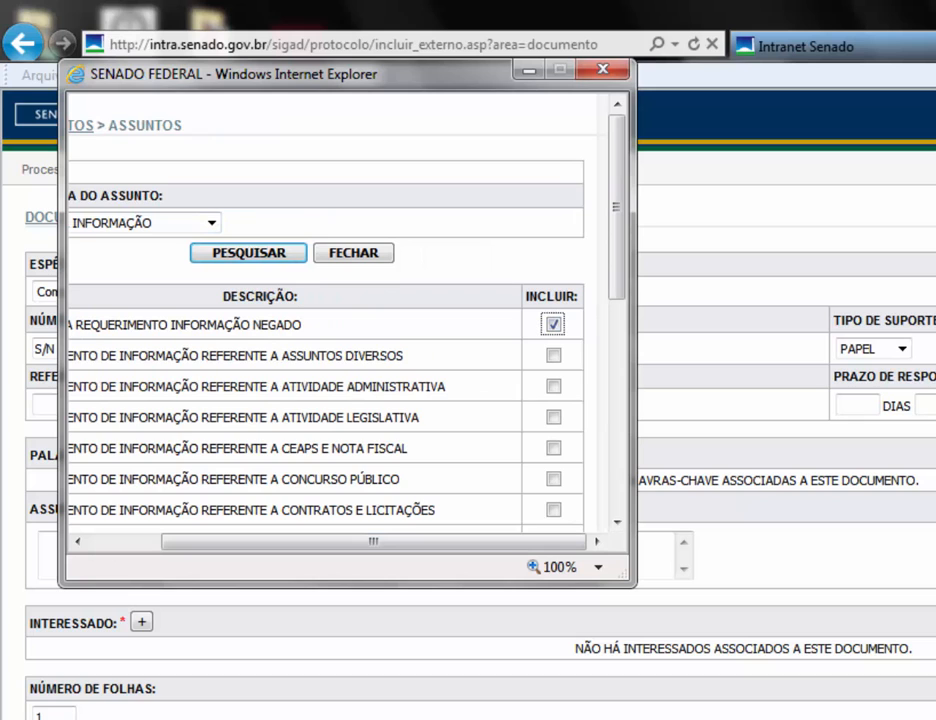
{"action": "scroll", "coordinate": [320, 420], "scroll_direction": "down", "scroll_amount": 5}
{"action": "left_click", "coordinate": [286, 455]}
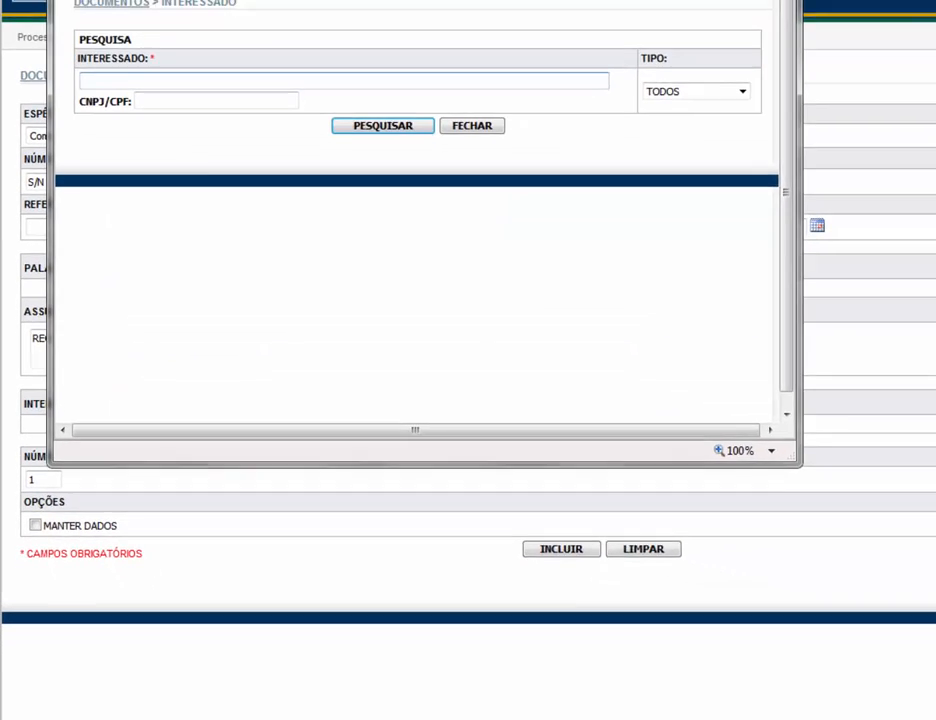
Step: Search for COARQ and include it as the document's Interessado, and set the Número de Folhas to 10
{"action": "type", "text": "CO"}
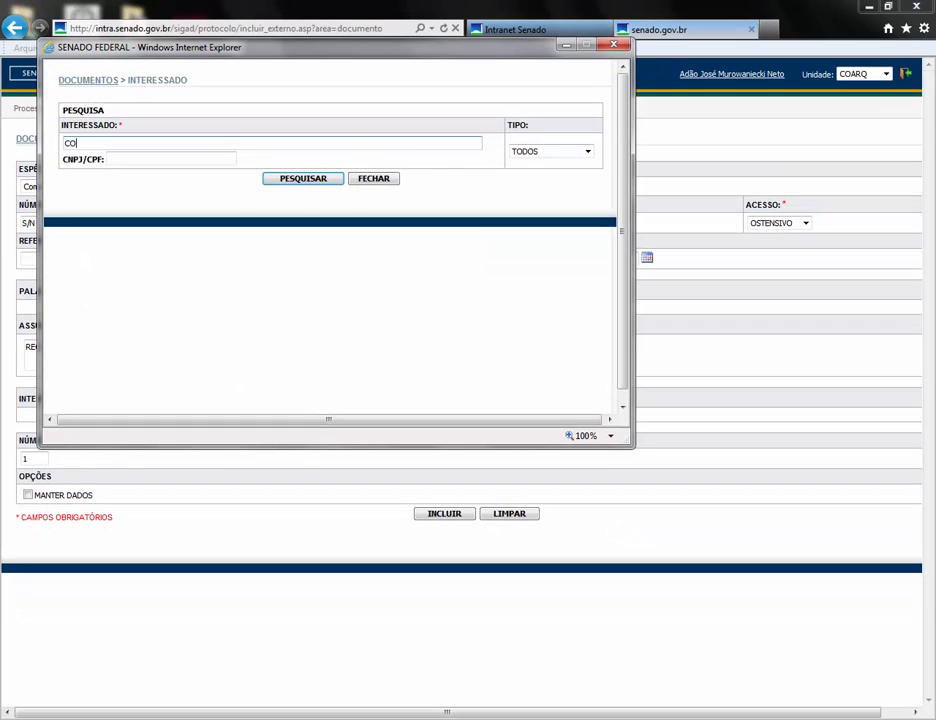
{"action": "type", "text": "ARQ"}
{"action": "key", "text": "Return"}
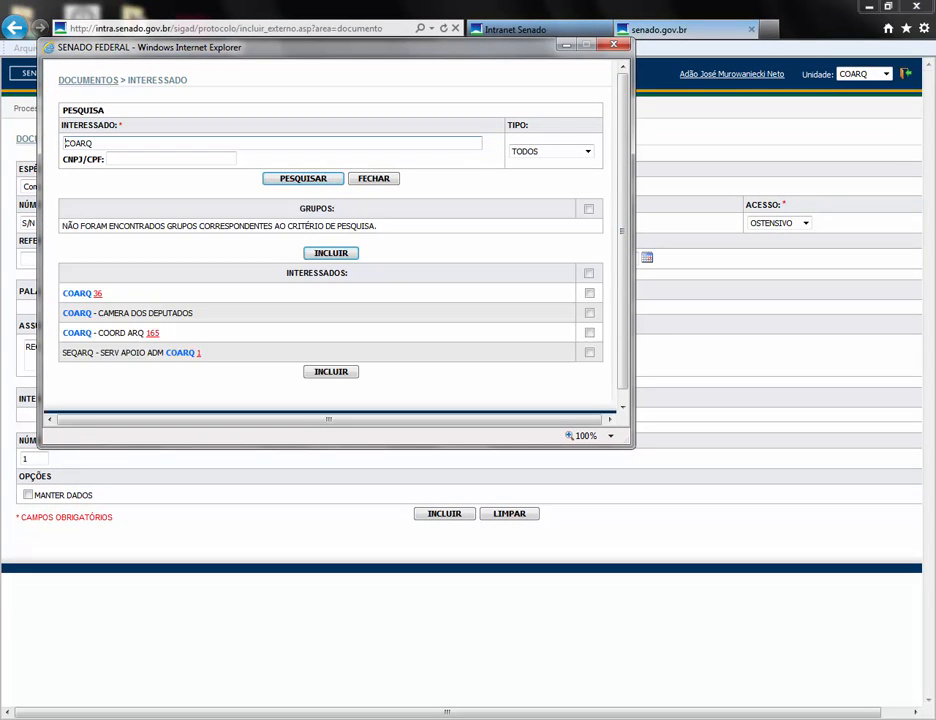
{"action": "left_click", "coordinate": [590, 293]}
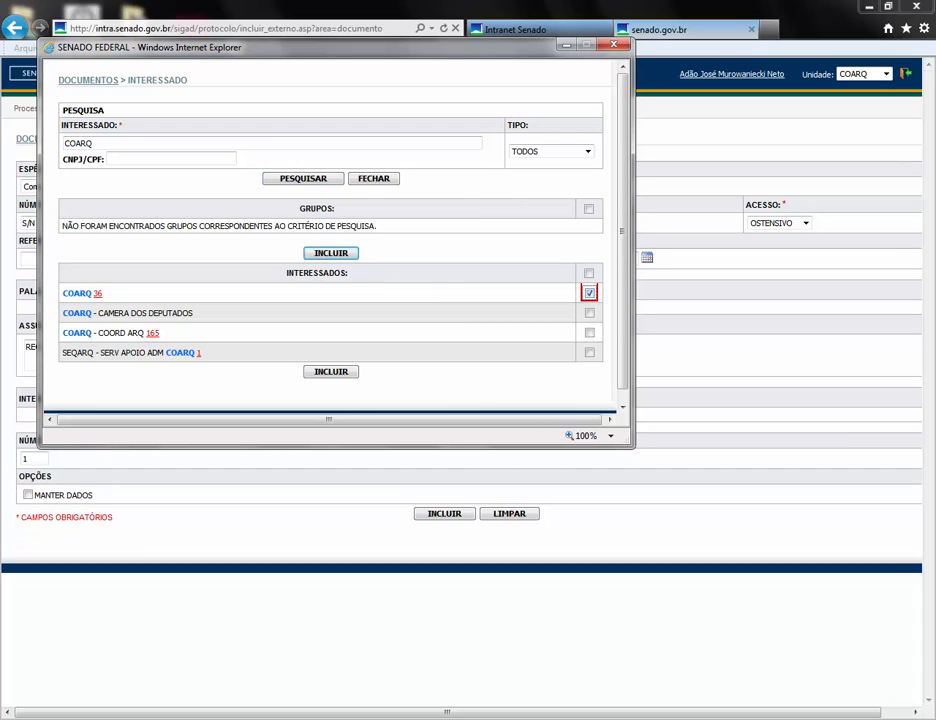
{"action": "left_click", "coordinate": [331, 253]}
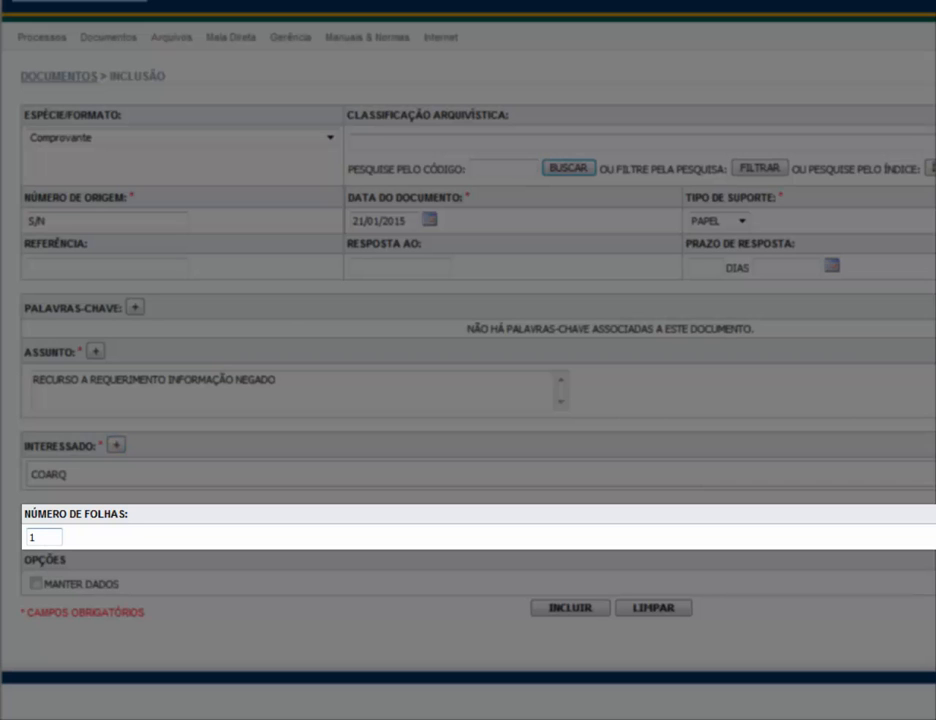
{"action": "type", "text": "0"}
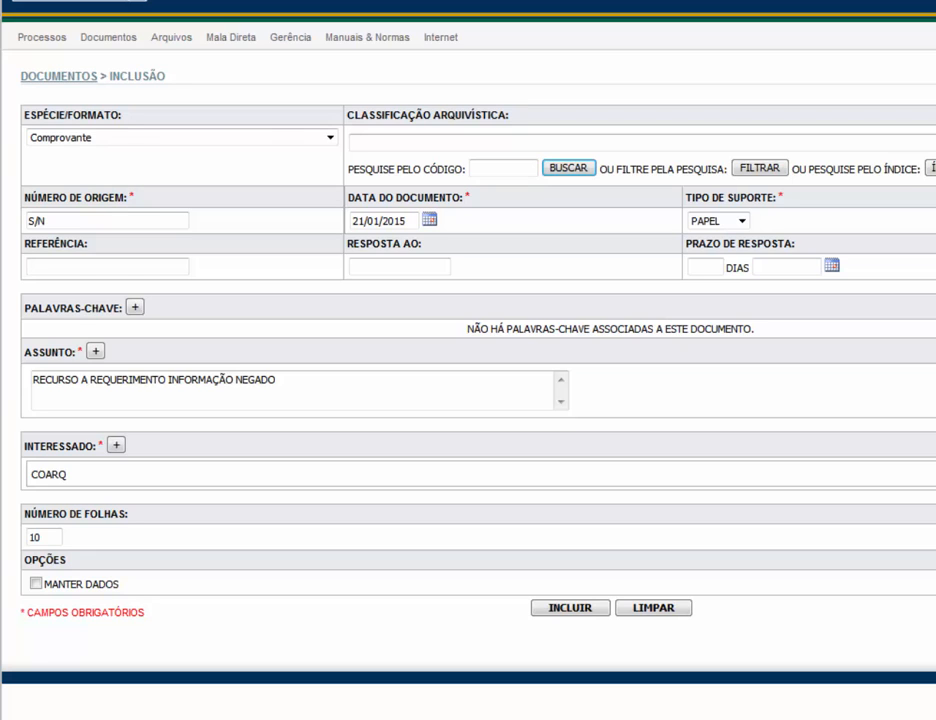
Step: Open the external document registration form (Cadastro Documento Externo)
{"action": "mouse_move", "coordinate": [108, 38]}
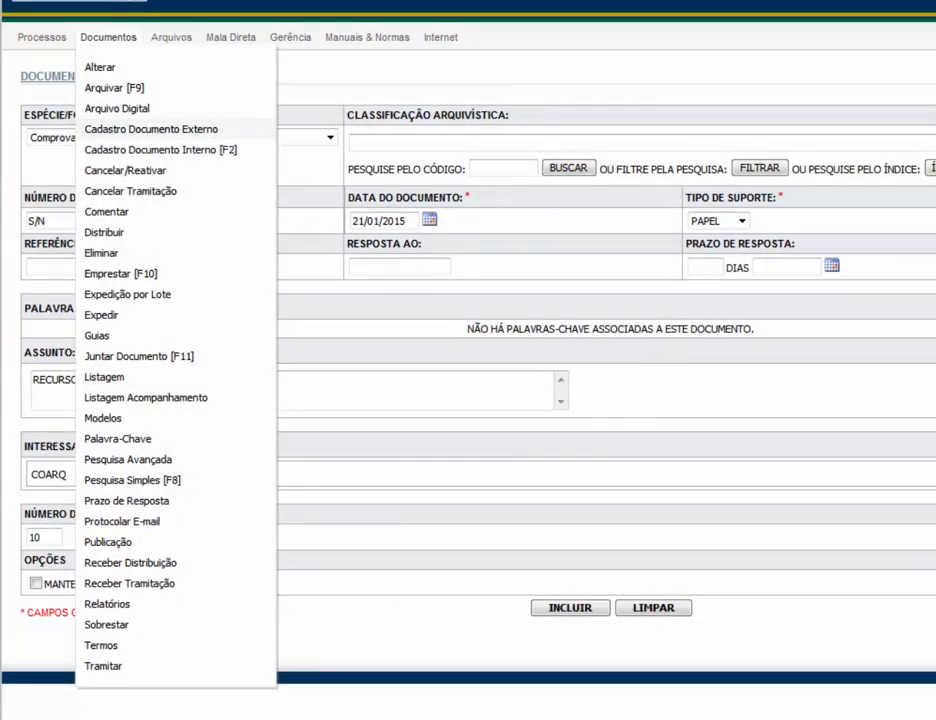
{"action": "left_click", "coordinate": [150, 129]}
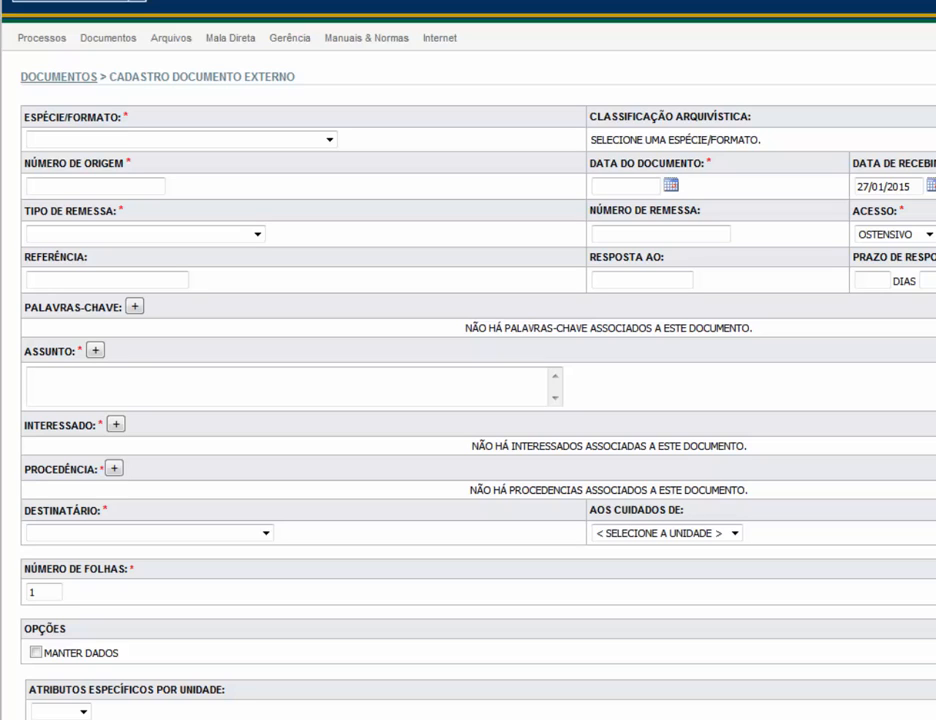
Step: Examine the Tipo de Remessa options available for an external document, leaving the field blank
{"action": "left_click", "coordinate": [257, 234]}
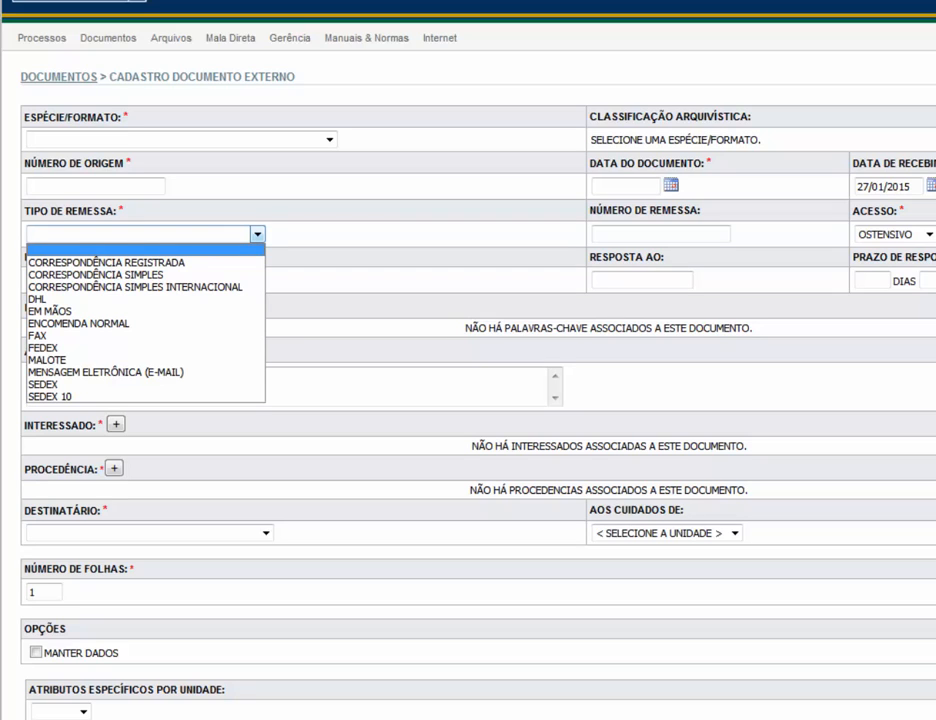
{"action": "key", "text": "Down"}
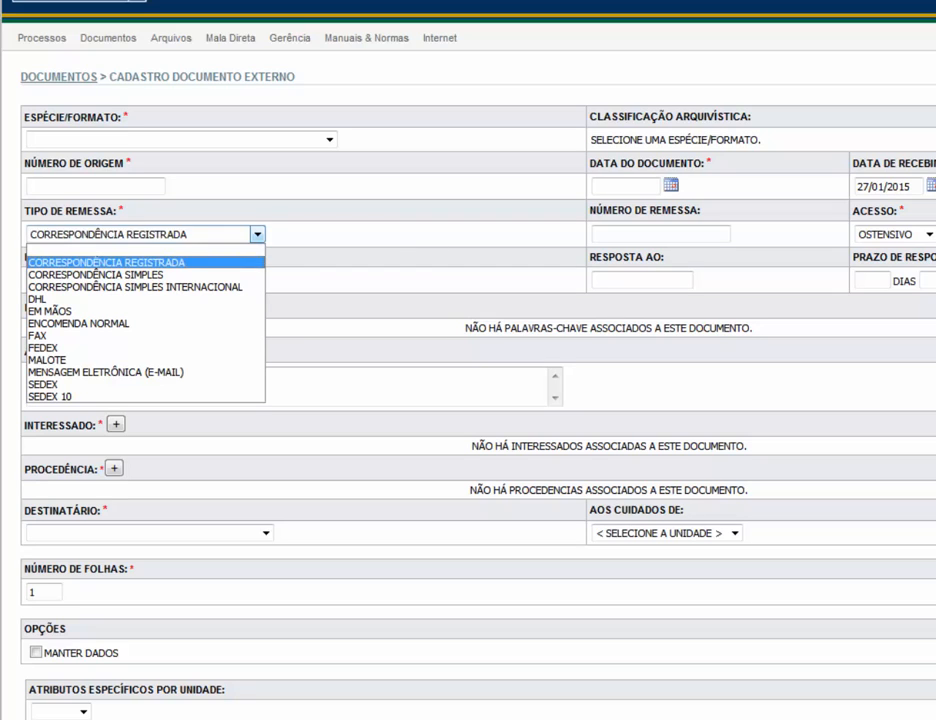
{"action": "key", "text": "Down"}
{"action": "key", "text": "Down"}
{"action": "key", "text": "Down"}
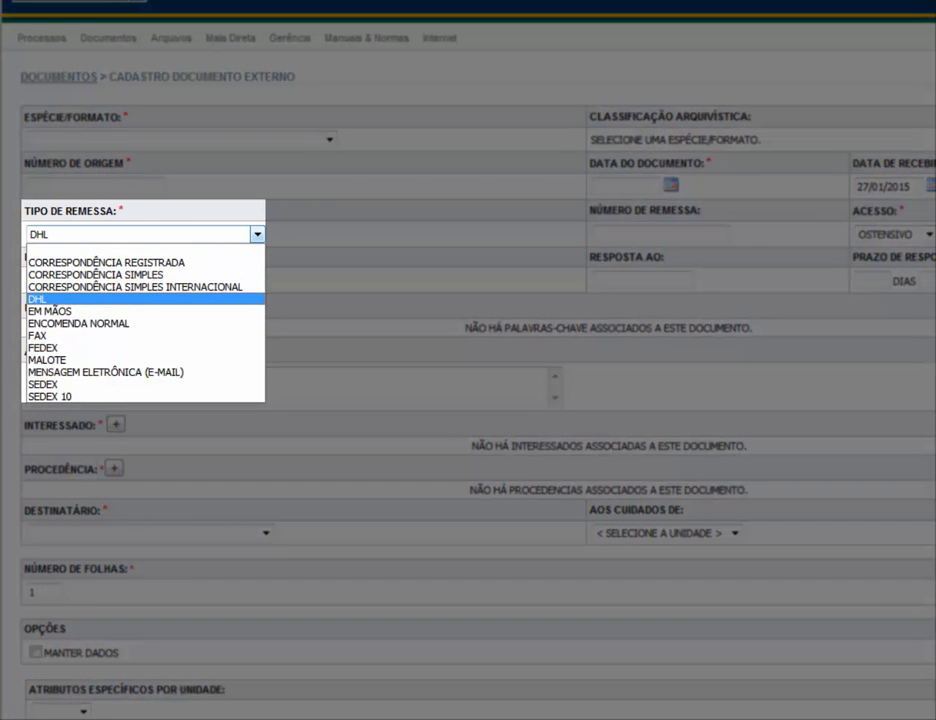
{"action": "key", "text": "Down"}
{"action": "key", "text": "Down"}
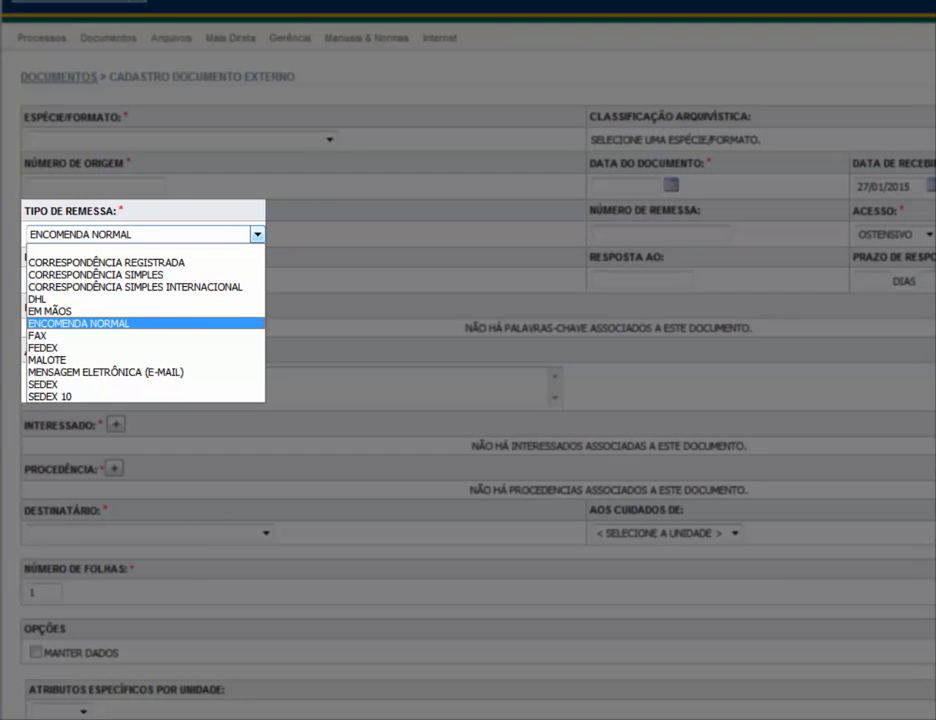
{"action": "key", "text": "Down"}
{"action": "key", "text": "Down"}
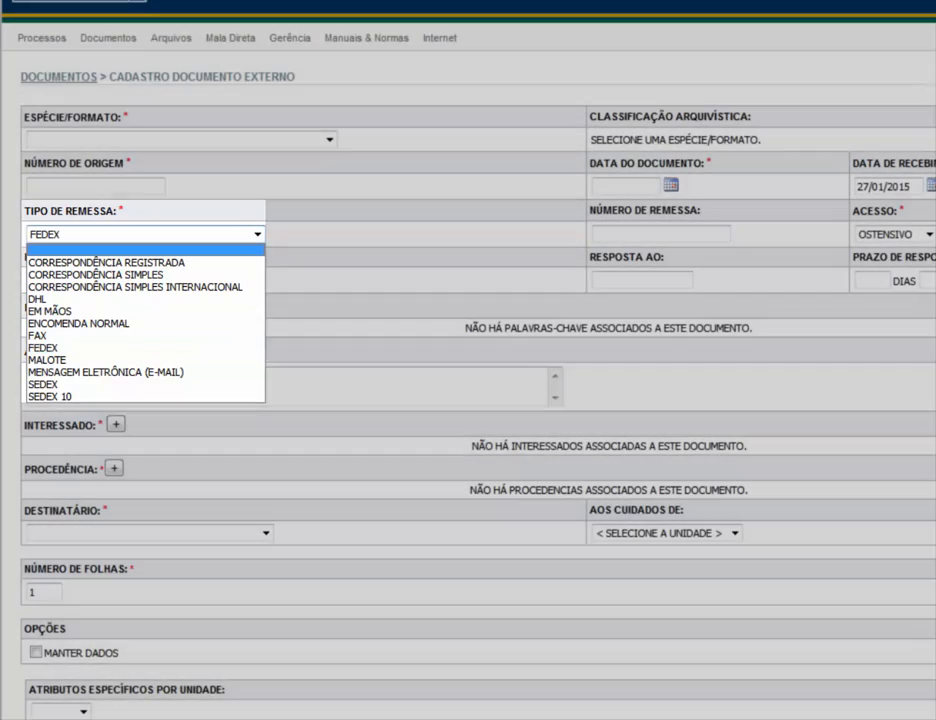
{"action": "left_click", "coordinate": [92, 251]}
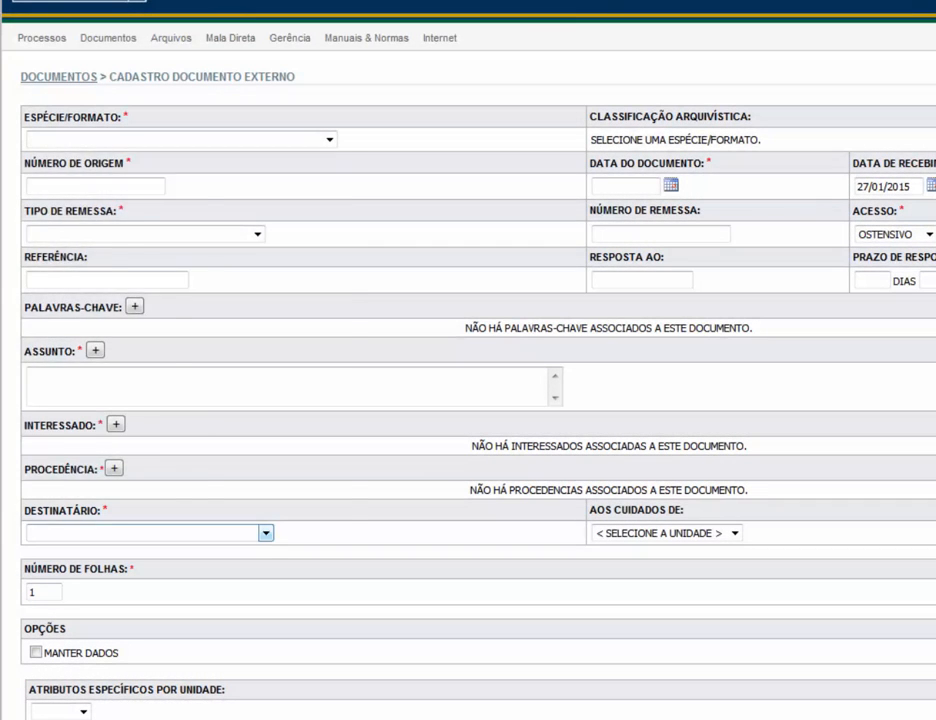
Step: Open the Destinatário options of the external document form
{"action": "left_click", "coordinate": [266, 533]}
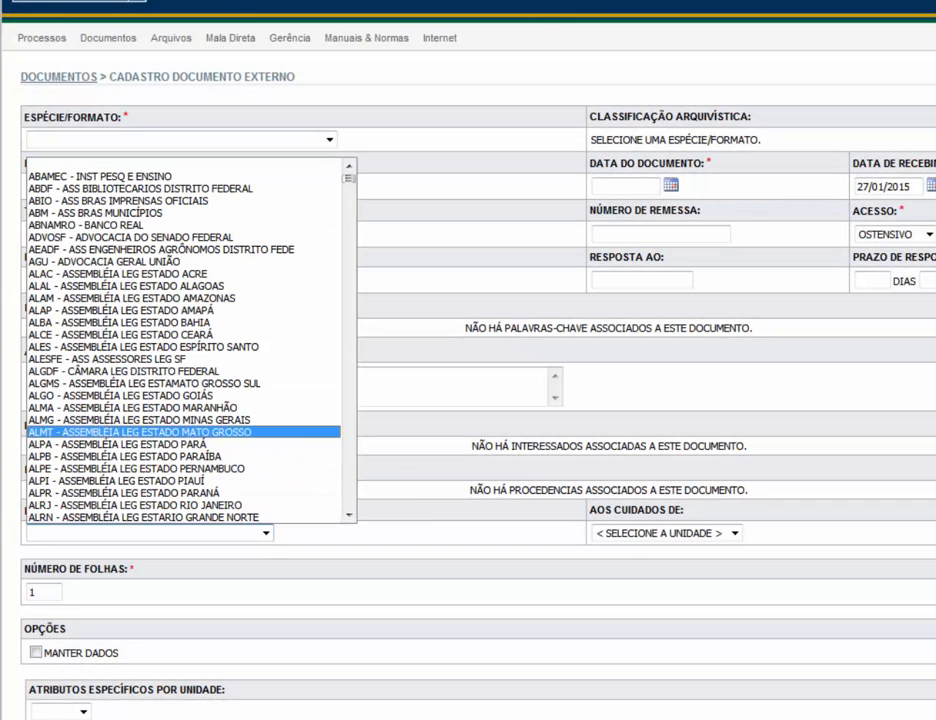